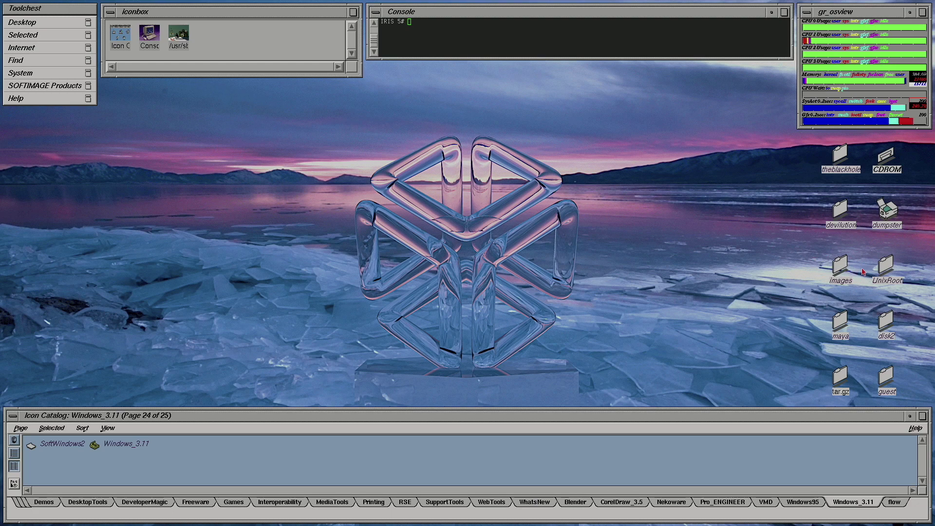
# - Open /usr/nekoware/share/dosbox/dosbox.conf in a text editor, close the file browser, and move the editor left
pyautogui.doubleClick(886, 266)
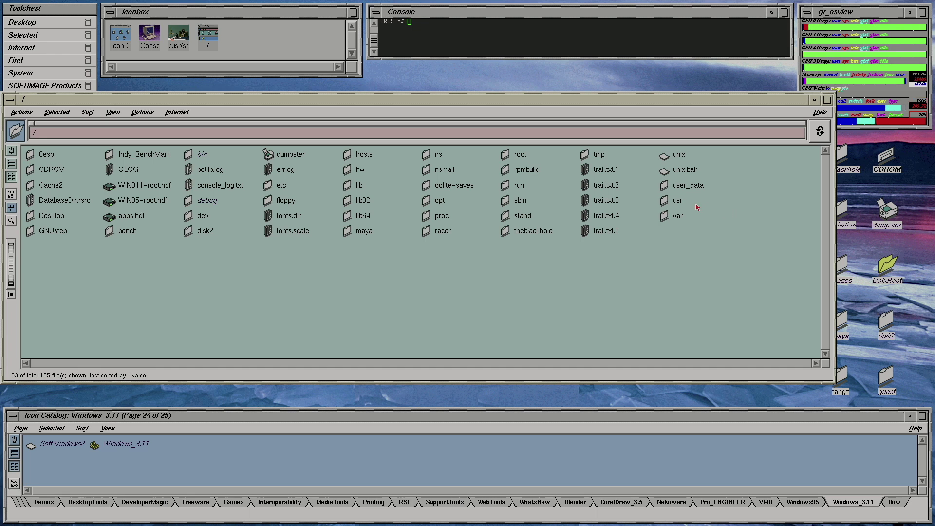
pyautogui.doubleClick(677, 200)
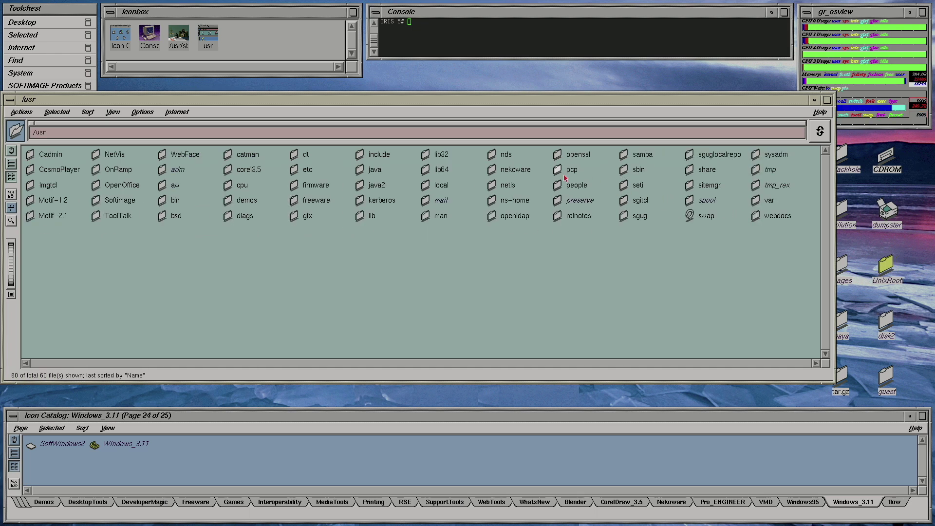
pyautogui.doubleClick(492, 168)
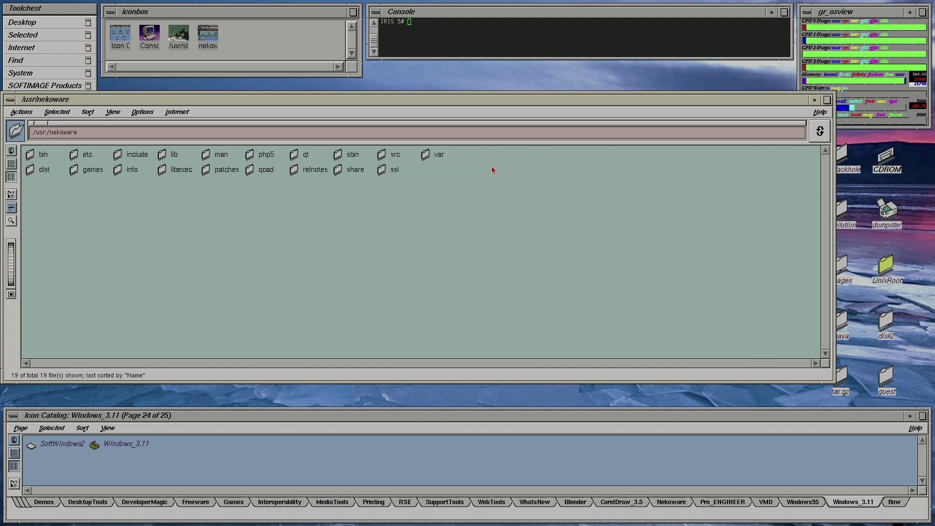
pyautogui.doubleClick(339, 170)
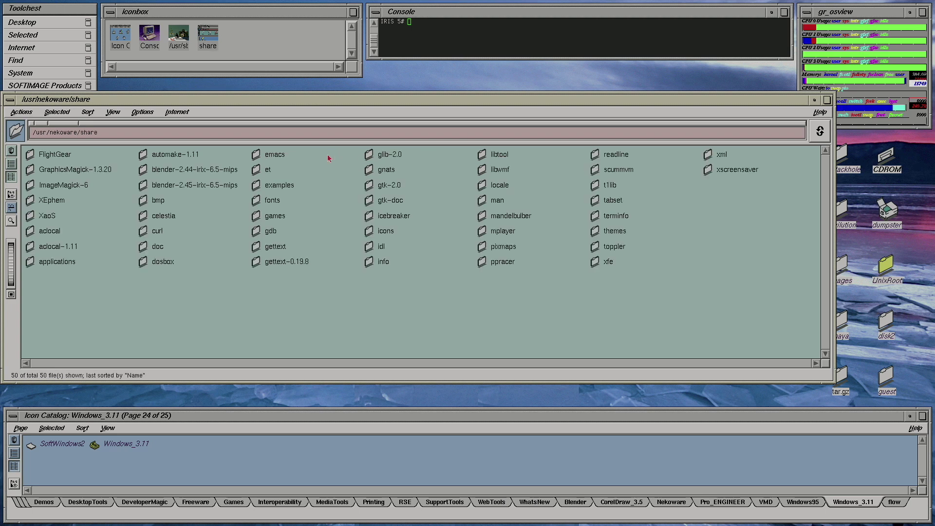
pyautogui.doubleClick(143, 262)
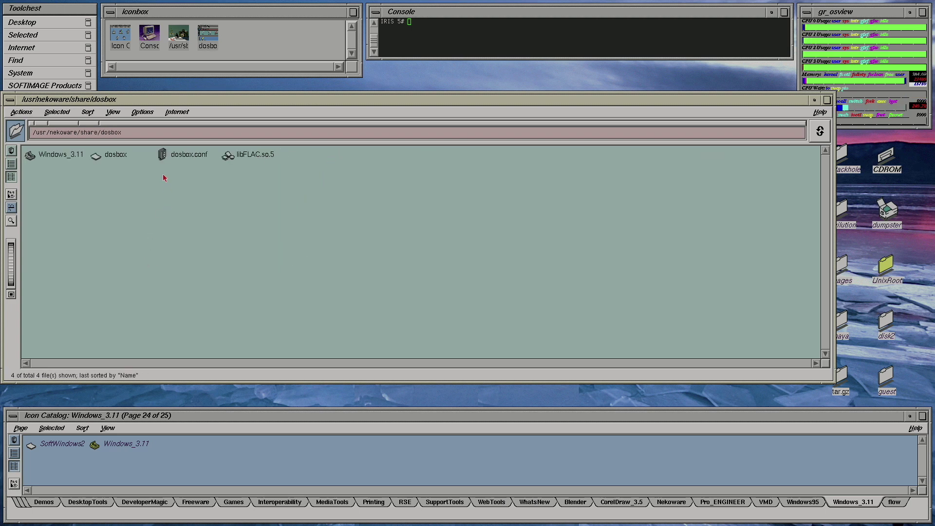
pyautogui.doubleClick(163, 157)
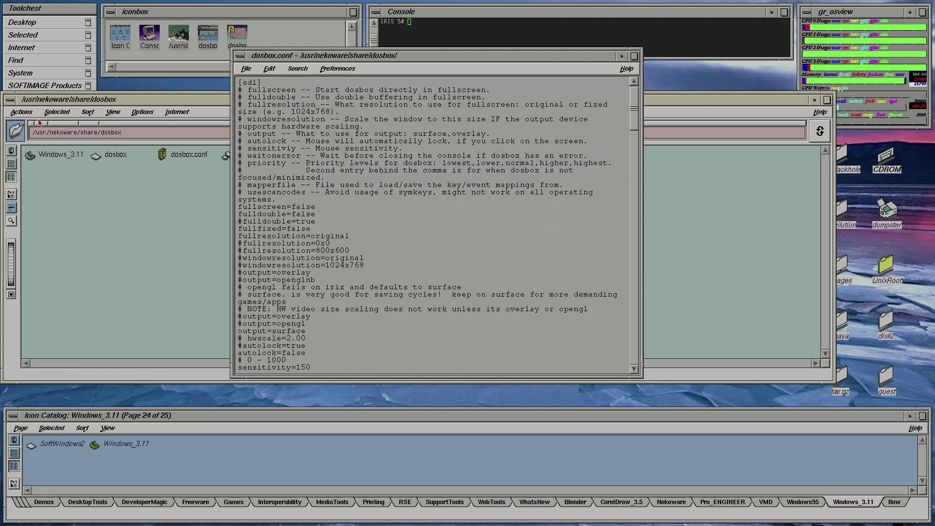
pyautogui.doubleClick(10, 100)
pyautogui.moveTo(327, 57); pyautogui.dragTo(101, 117)
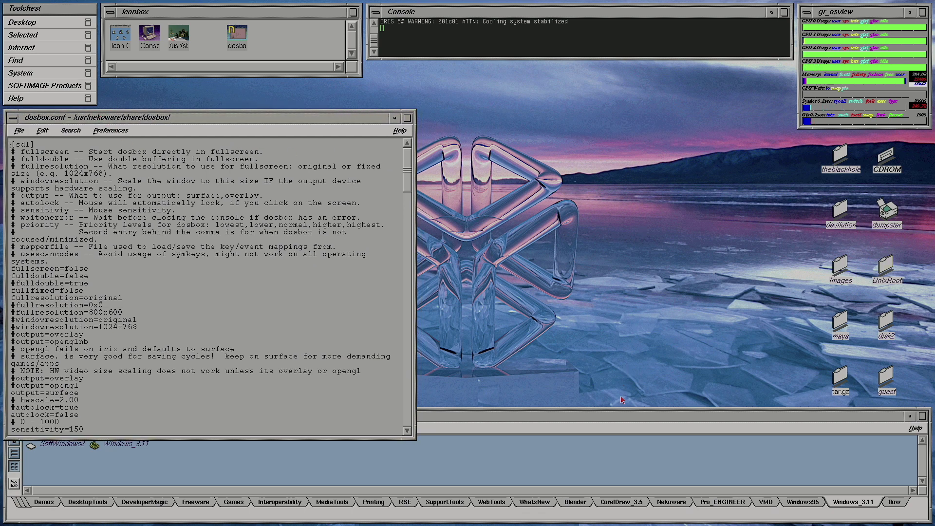
# - Launch the Windows_3.11 icon from the Icon Catalog to boot Windows in DOSBox
pyautogui.click(319, 416)
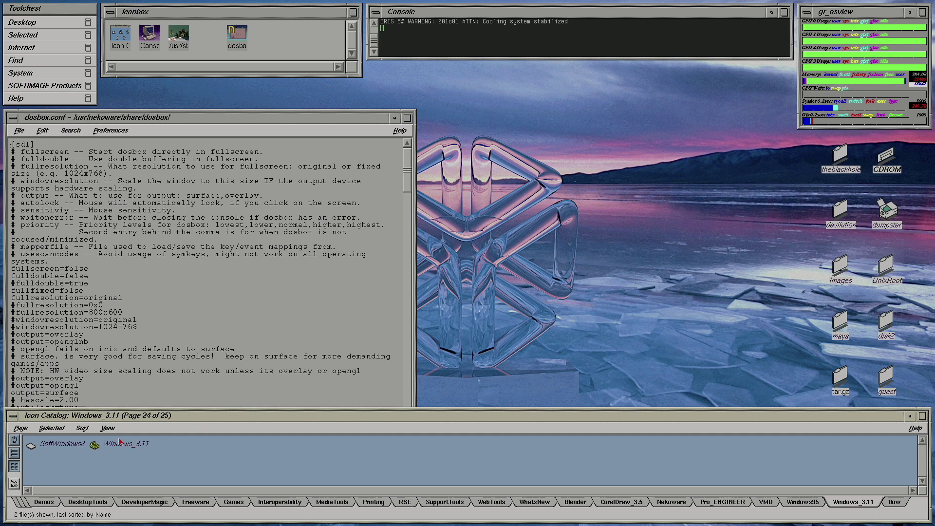
pyautogui.doubleClick(95, 446)
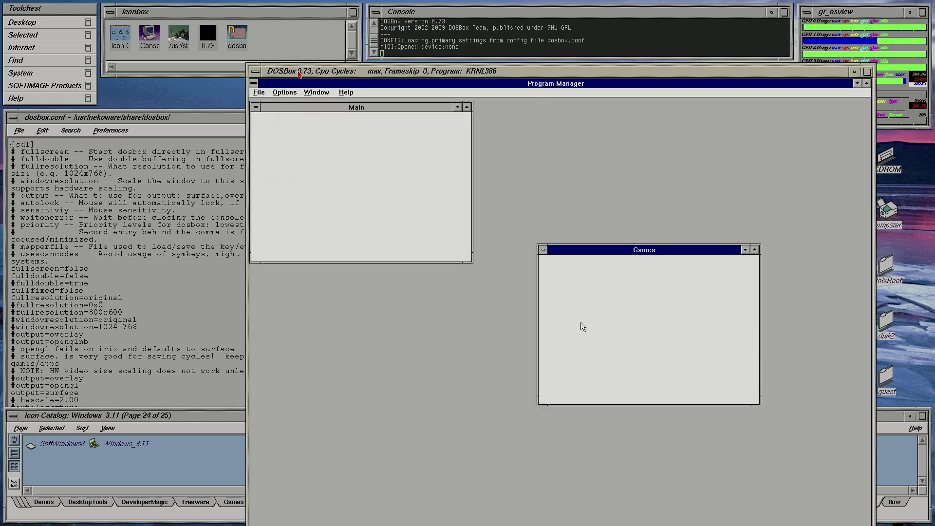
# - Move the DOSBox window up-left, scroll dosbox.conf to the sound sections, then start JezzBall
pyautogui.moveTo(299, 73); pyautogui.dragTo(215, 12)
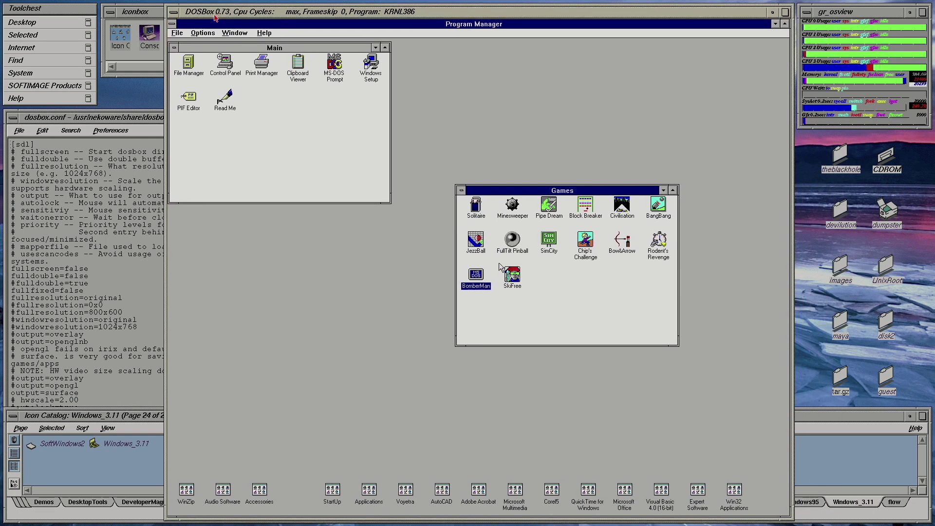
pyautogui.click(118, 117)
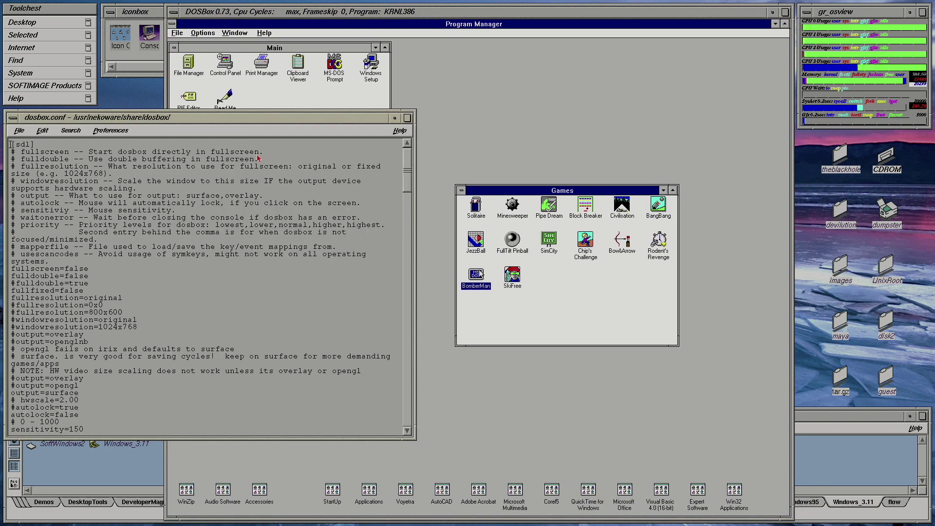
pyautogui.moveTo(396, 179); pyautogui.dragTo(391, 301)
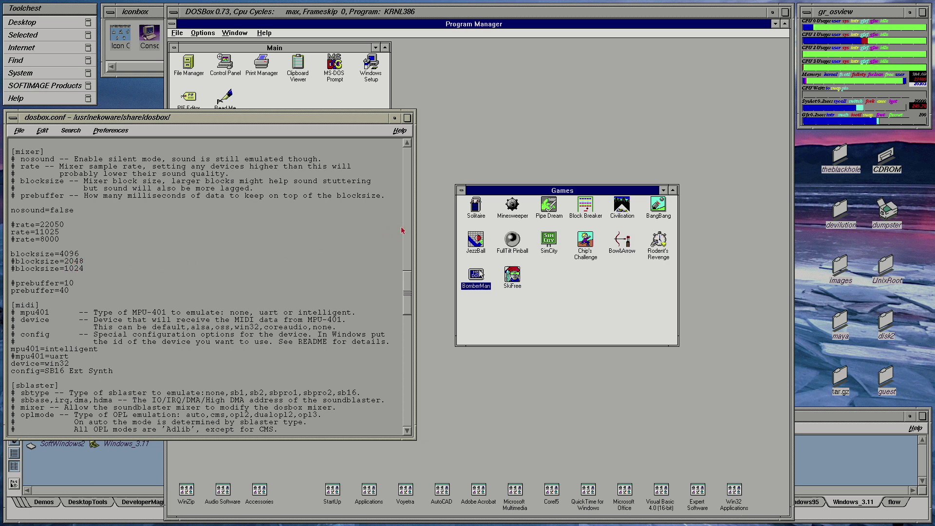
pyautogui.click(609, 378)
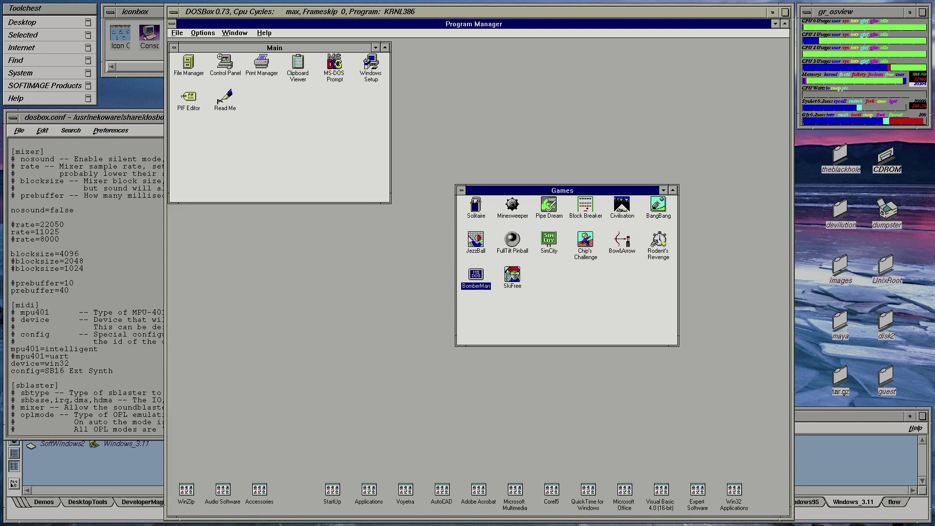
pyautogui.doubleClick(484, 244)
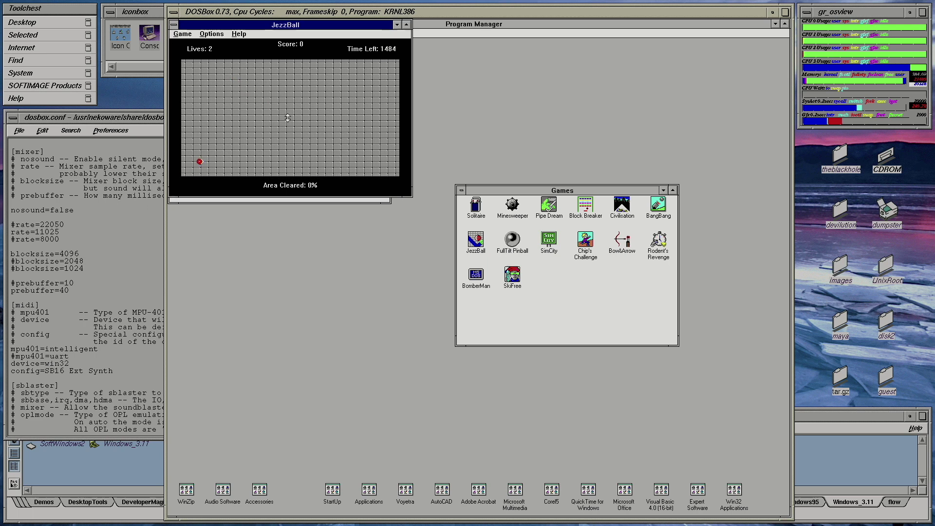
# - Build walls to clear JezzBall level 1 to 84%, then continue to level 2 with score 7901
pyautogui.click(281, 108)
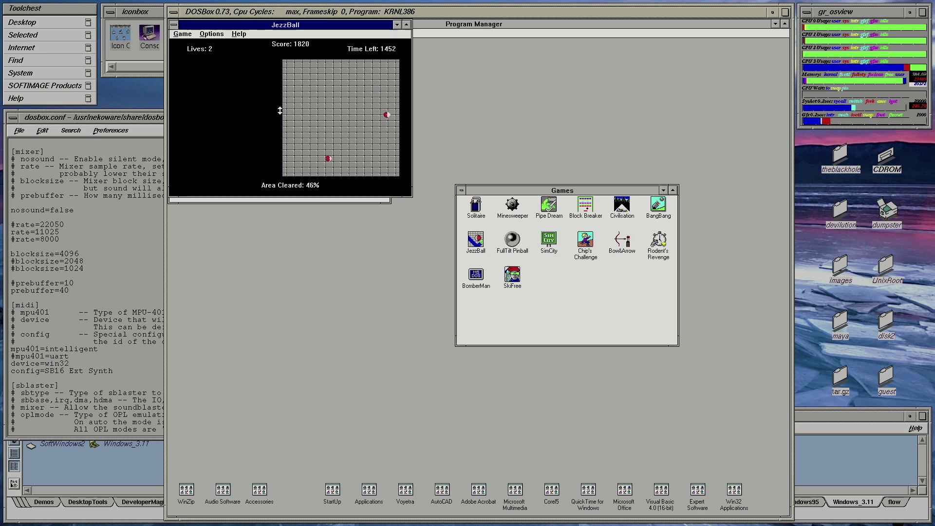
pyautogui.click(333, 126)
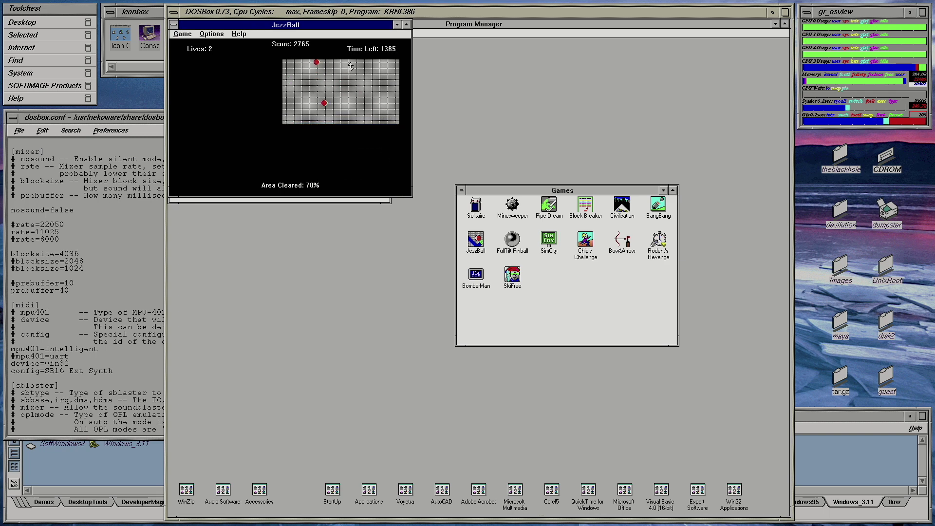
pyautogui.rightClick(331, 94)
pyautogui.click(330, 93)
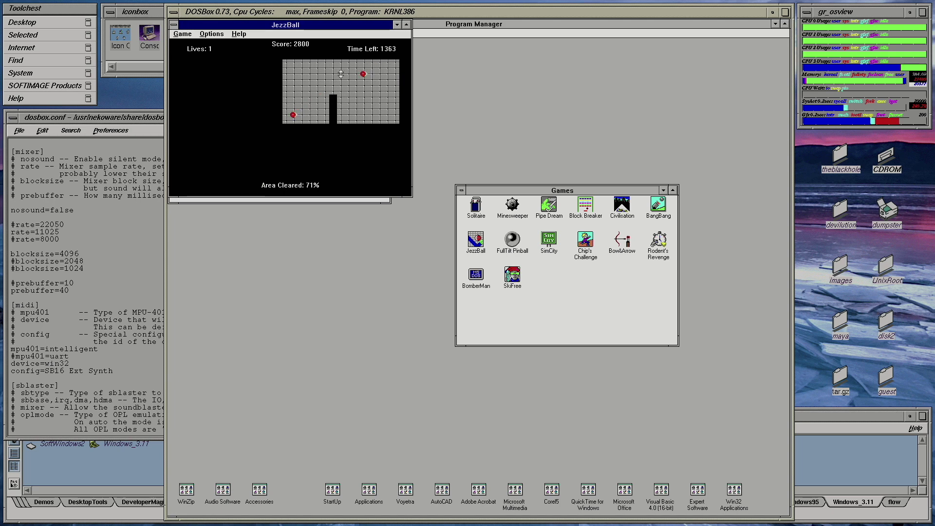
pyautogui.click(335, 73)
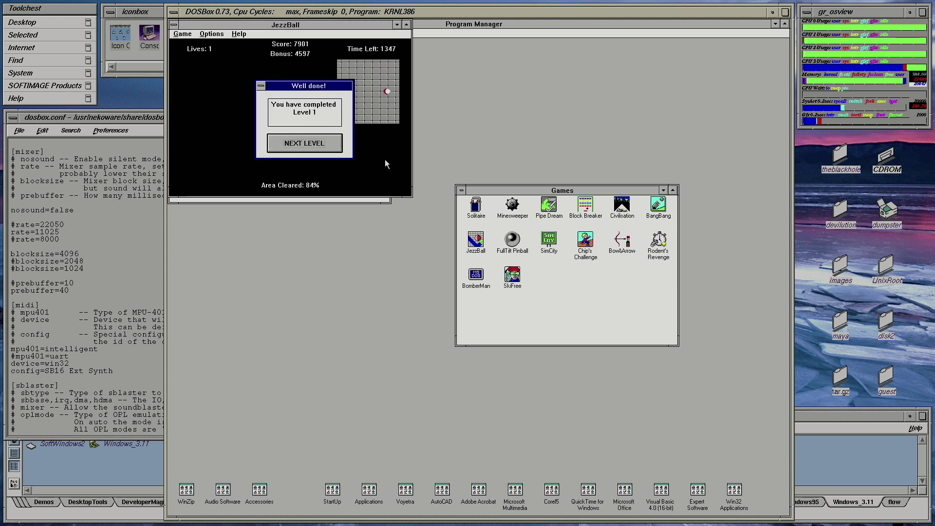
pyautogui.click(330, 140)
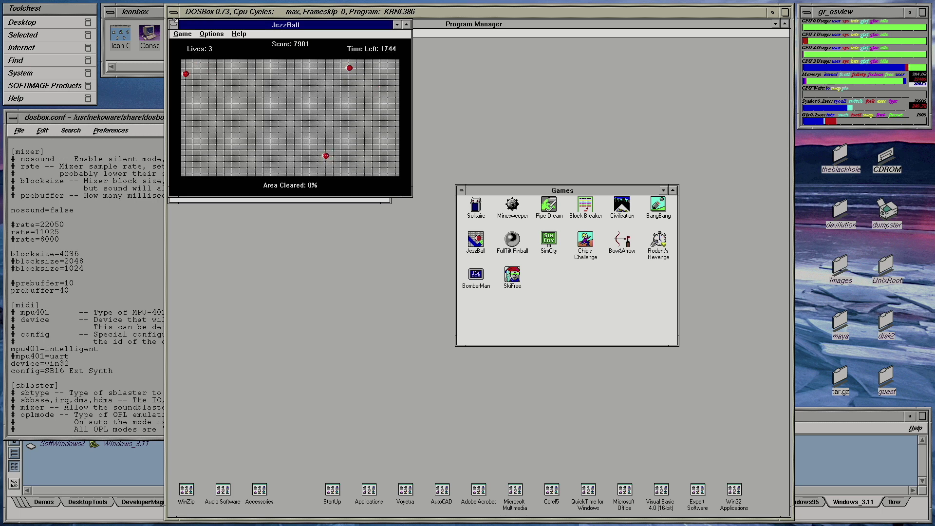
pyautogui.click(183, 34)
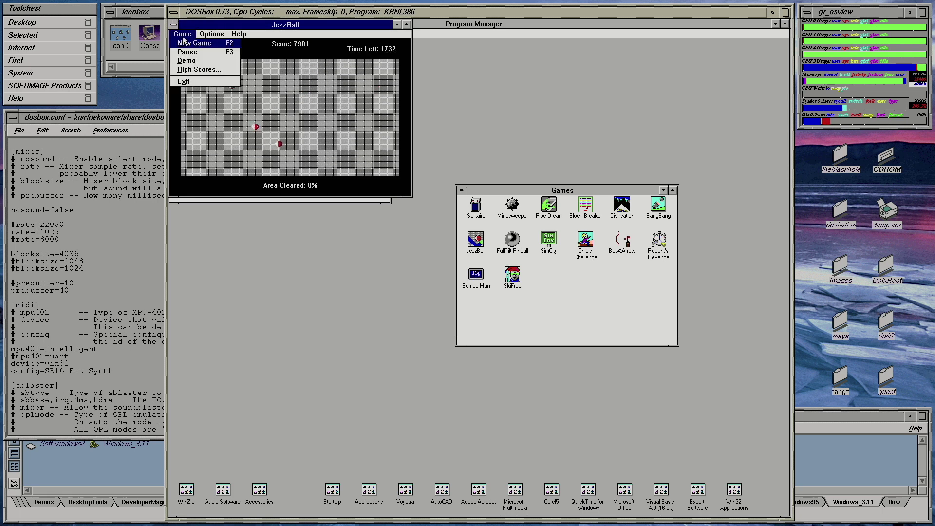
# - Quit JezzBall, play Block Breaker after cancelling its registration notice, then exit it via File > Exit
pyautogui.click(184, 82)
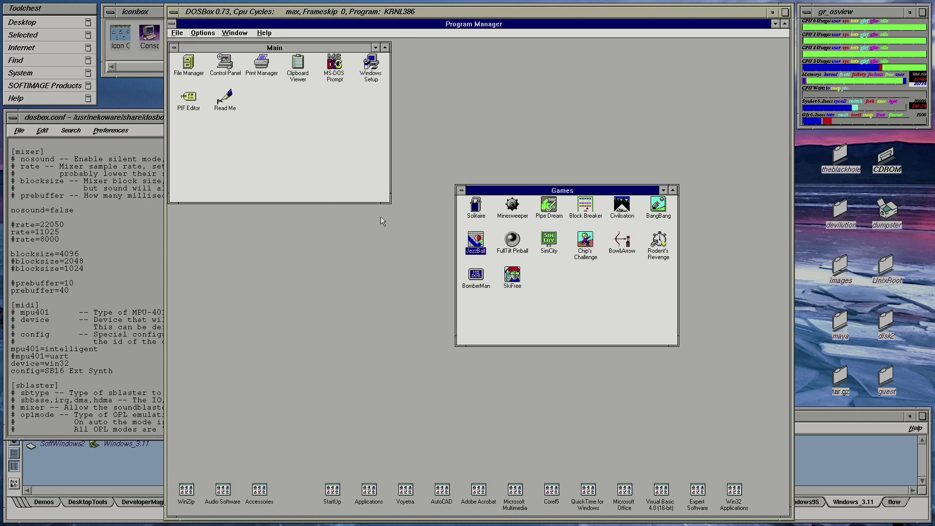
pyautogui.doubleClick(584, 212)
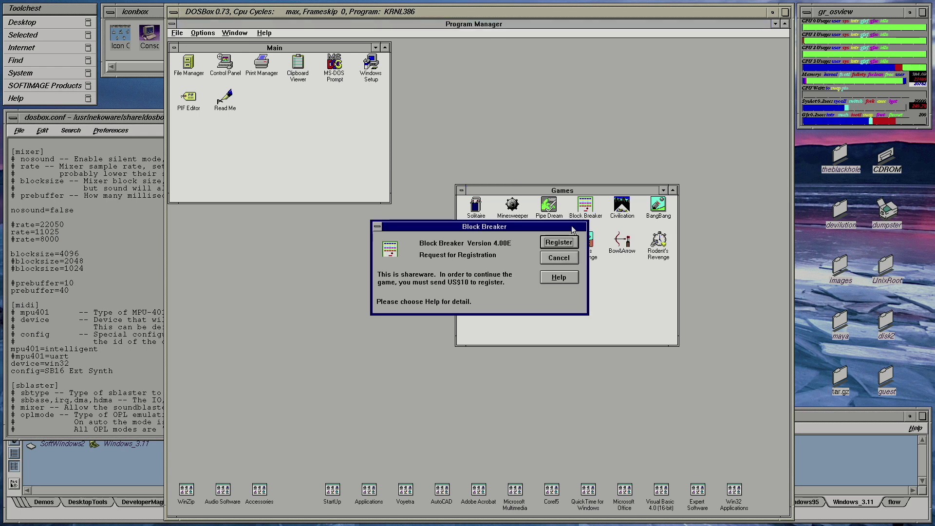
pyautogui.click(568, 258)
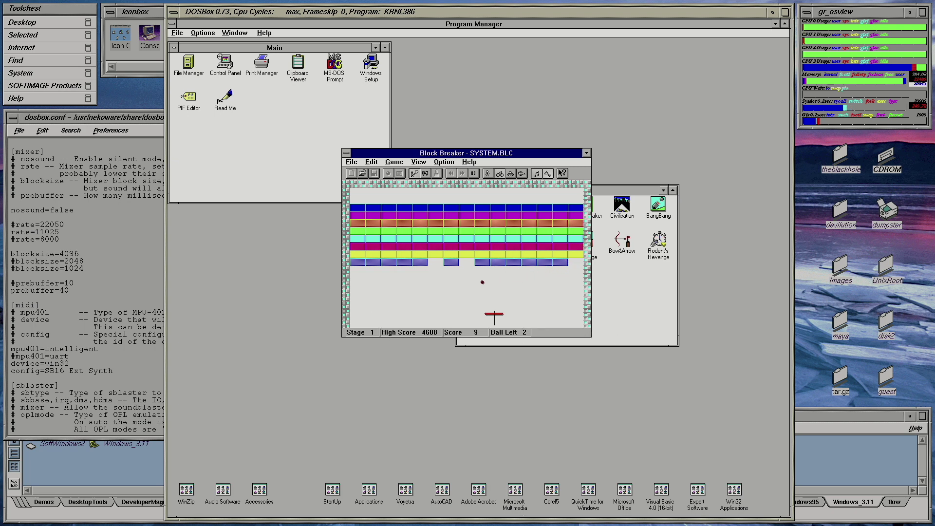
pyautogui.click(352, 163)
pyautogui.click(356, 210)
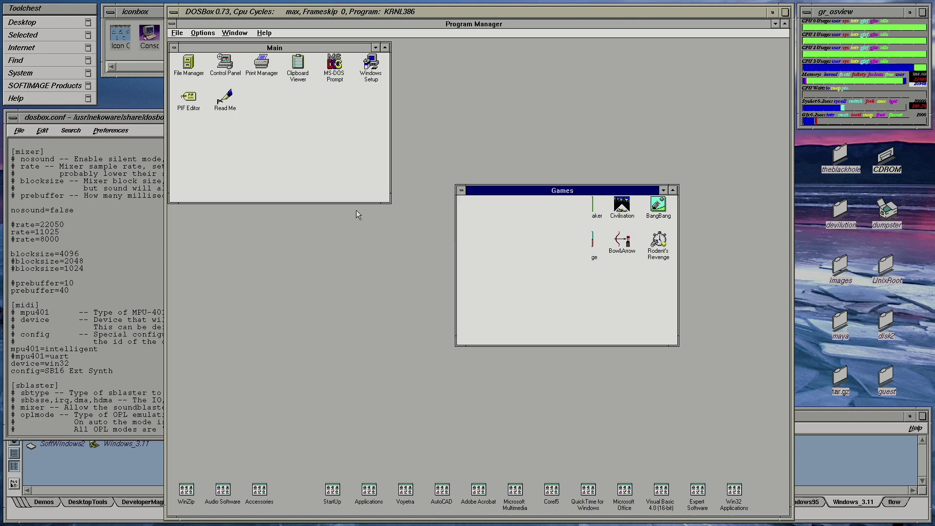
# - Launch BomberMan, start stage 1-1, and drop a first bomb on the top row, sheltering below
pyautogui.doubleClick(476, 277)
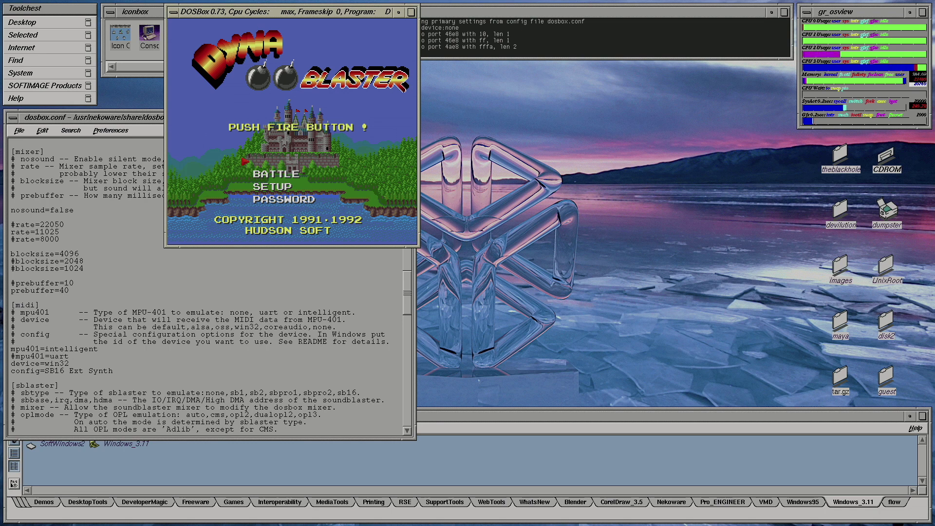
pyautogui.press('Return')
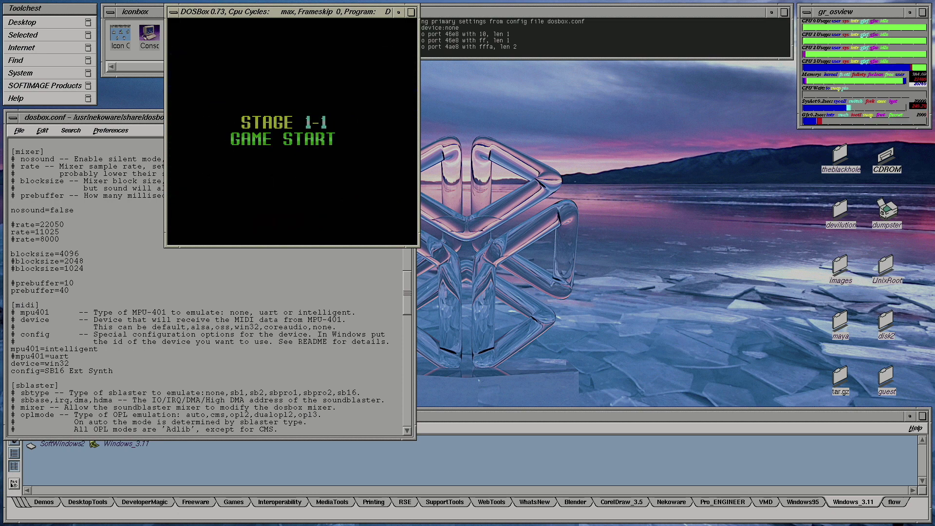
pyautogui.press('Right')
pyautogui.press('Left')
pyautogui.press('Right')
pyautogui.press('space')
pyautogui.press('Left')
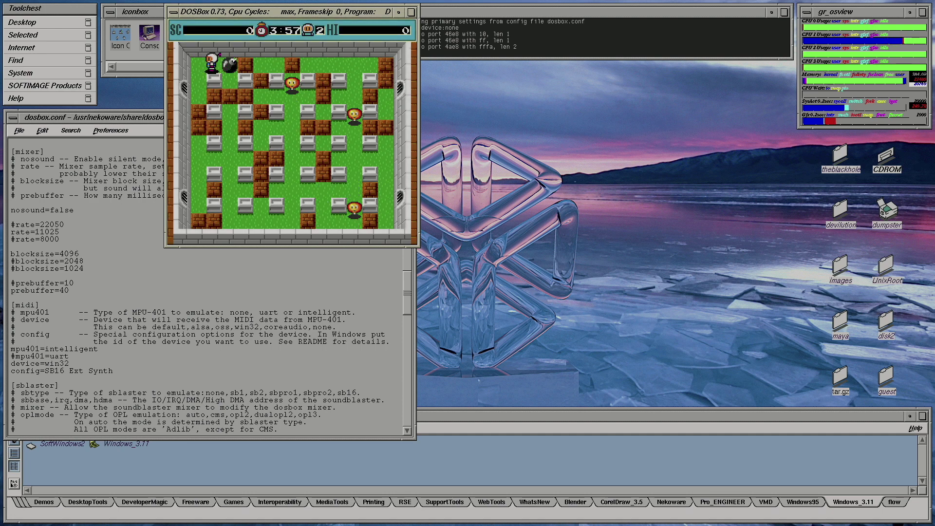
pyautogui.press('Down')
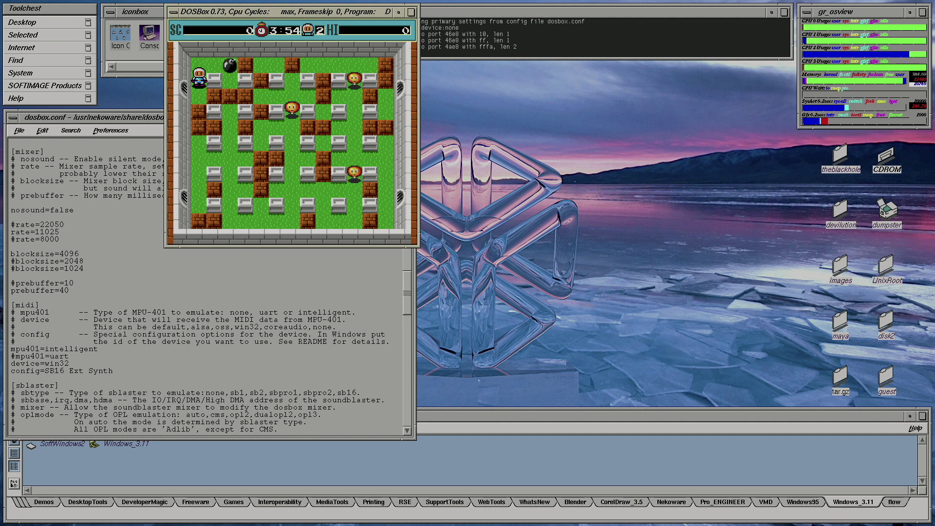
# - Drop two more bombs along the top row, then press Esc twice to quit back to Windows
pyautogui.press('Up')
pyautogui.press('Right')
pyautogui.press('Right')
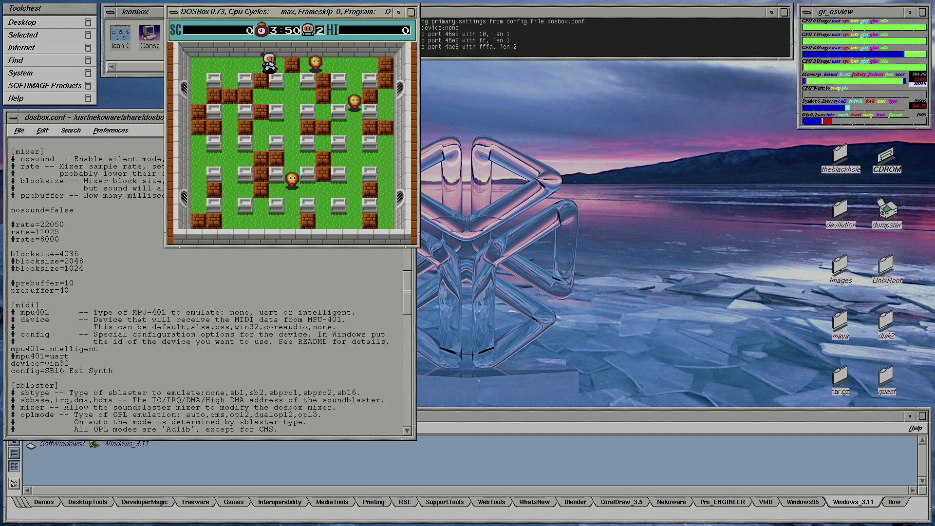
pyautogui.press('space')
pyautogui.press('Left')
pyautogui.press('Left')
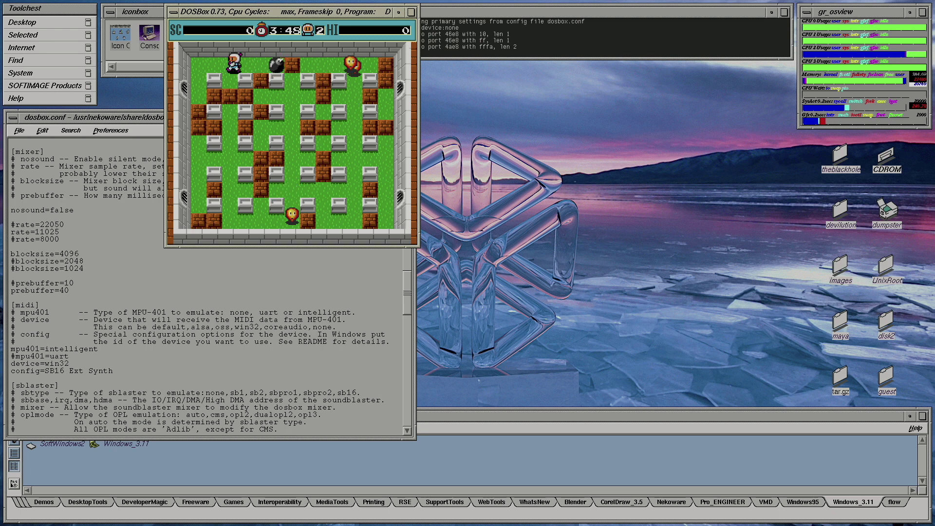
pyautogui.press('Right')
pyautogui.press('space')
pyautogui.press('Left')
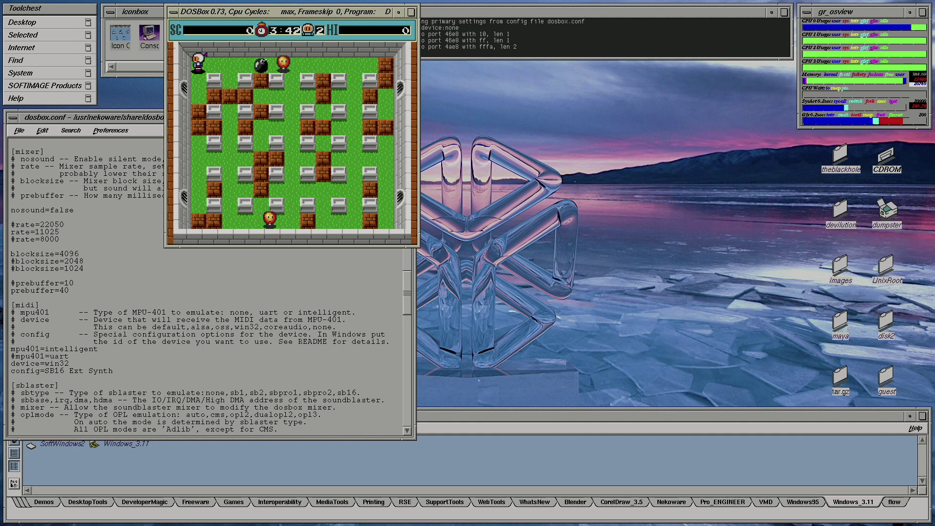
pyautogui.press('Escape')
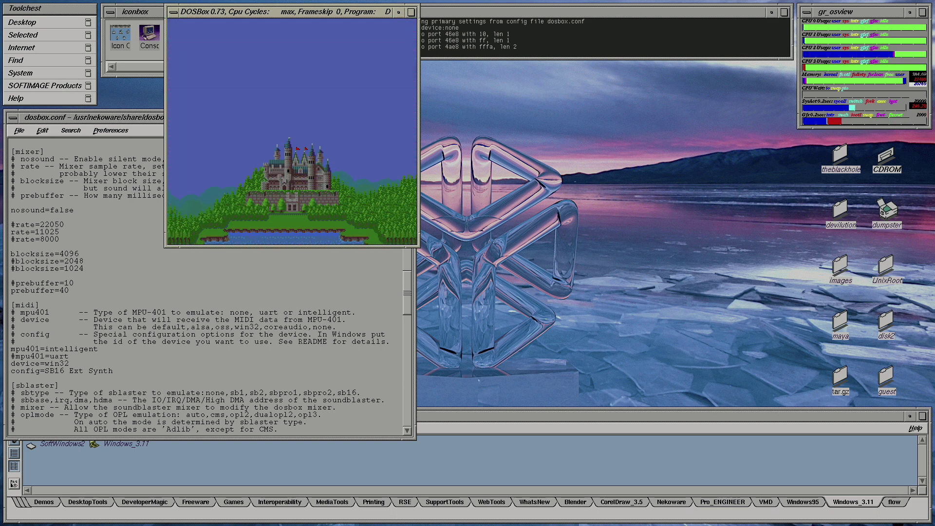
pyautogui.press('Escape')
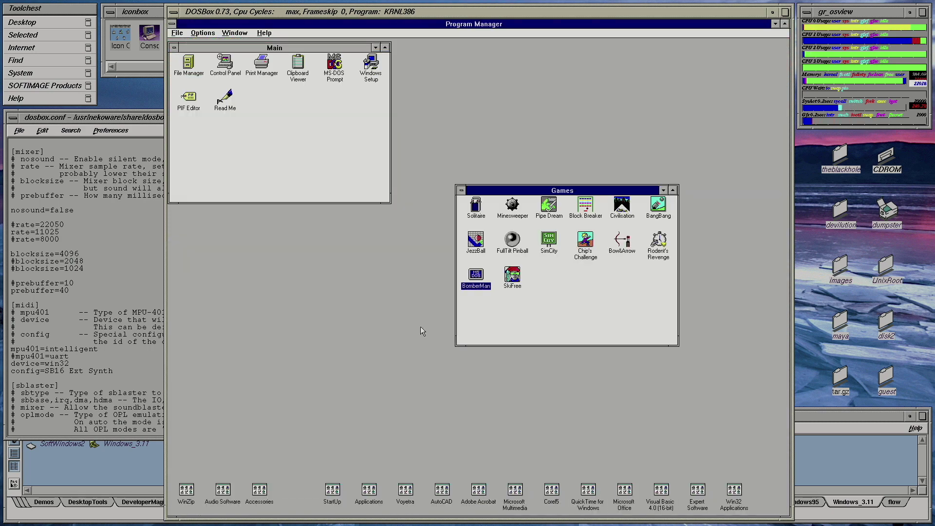
# - Request Exit Windows from Program Manager and confirm ending the Windows session
pyautogui.click(177, 34)
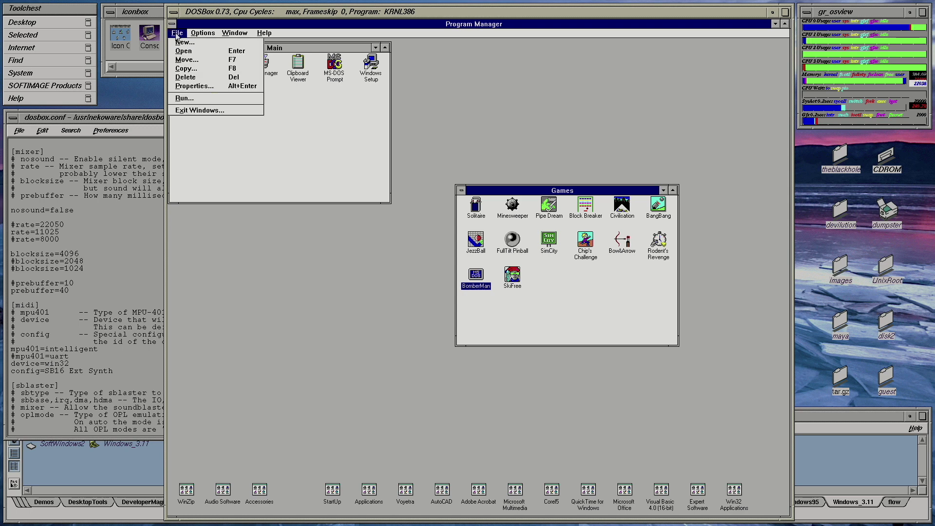
pyautogui.hotkey('alt', 'F4')
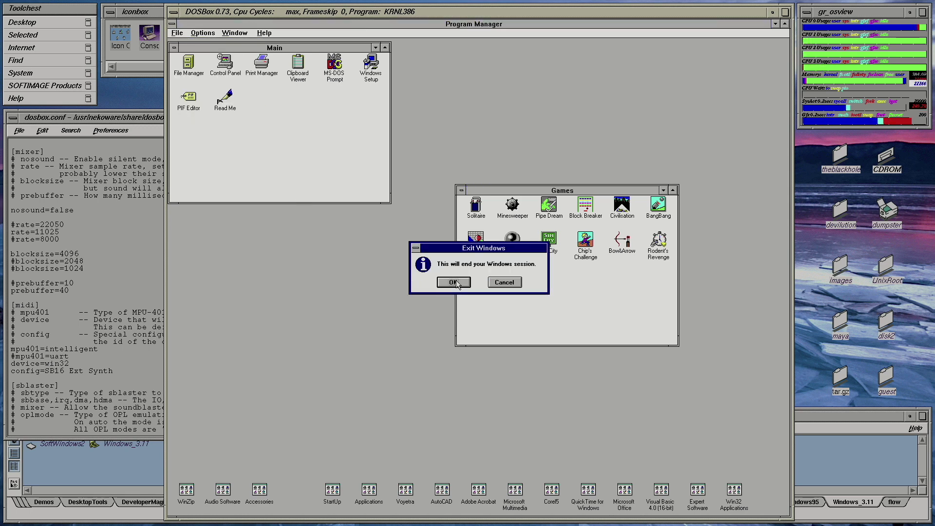
pyautogui.click(447, 281)
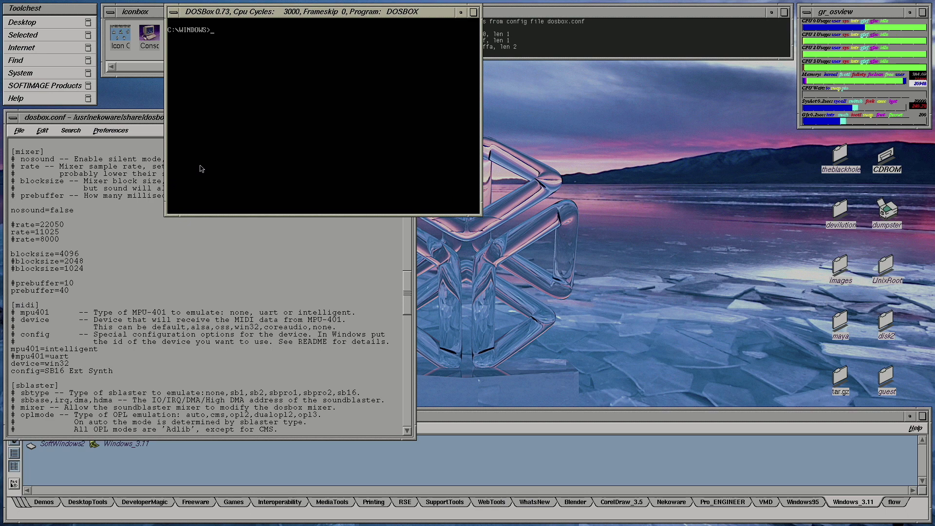
# - Run win at the C:\WINDOWS> prompt to restart Windows to its 3.1 splash screen
pyautogui.write('n')
pyautogui.press('Return')
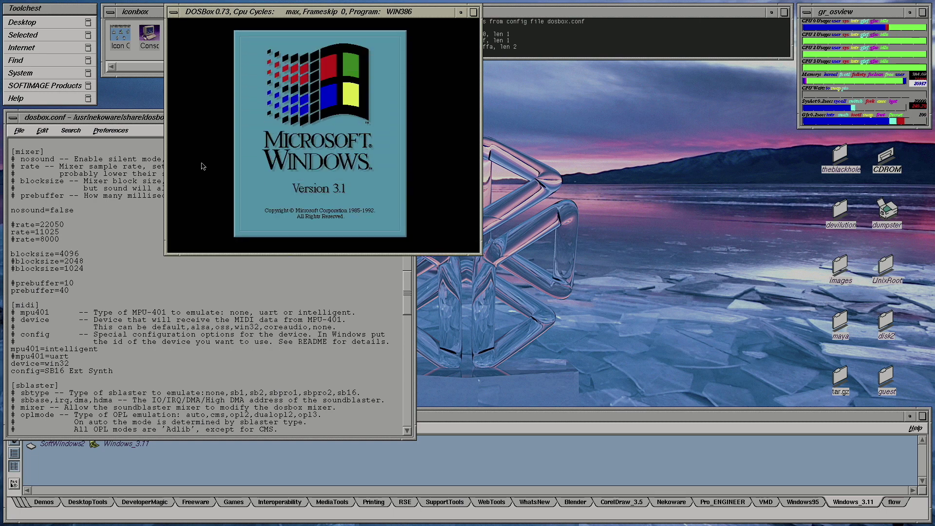